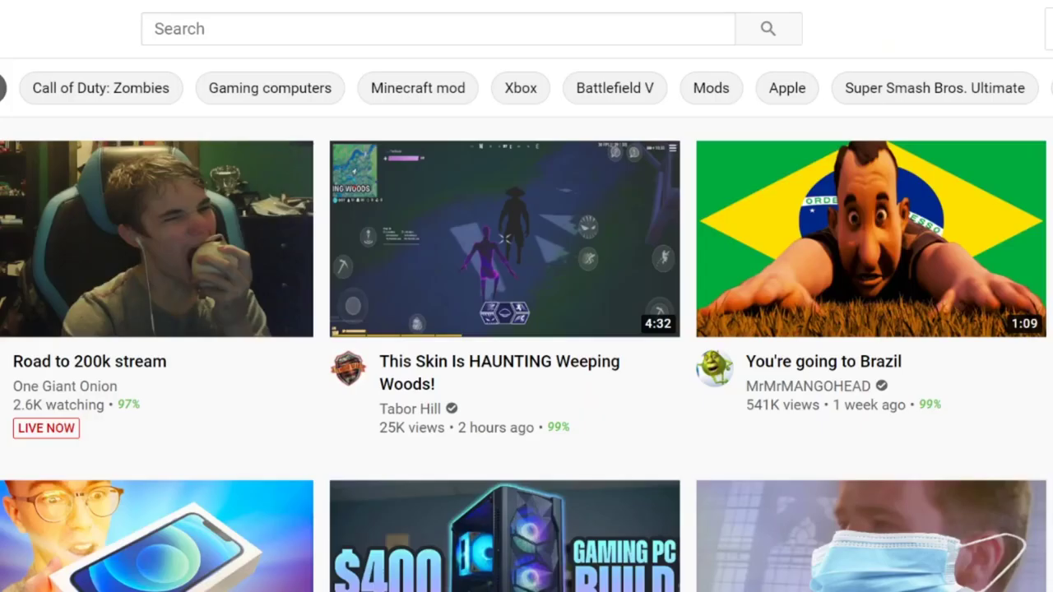
# - Search YouTube for 'how to play among us with 100 players' and dismiss the vidIQ upgrade banner
pyautogui.click(518, 32)
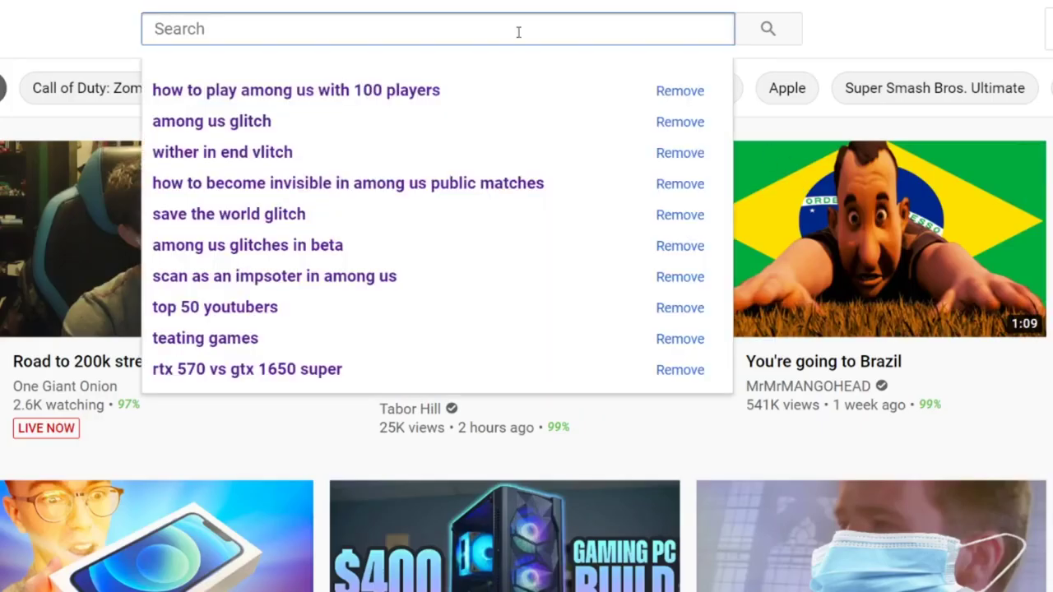
pyautogui.write('how to play')
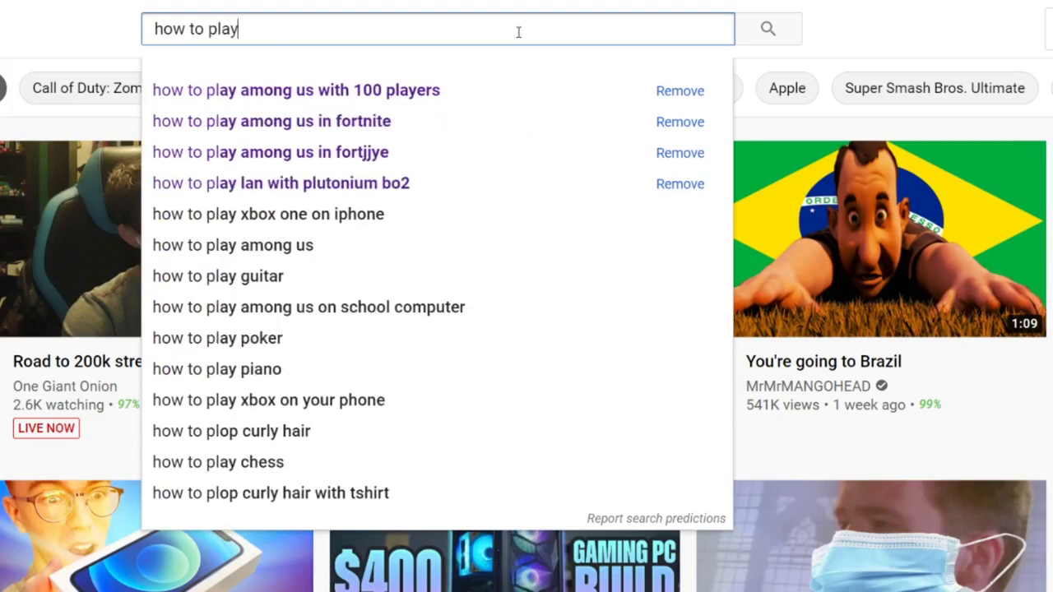
pyautogui.write(' among us with ')
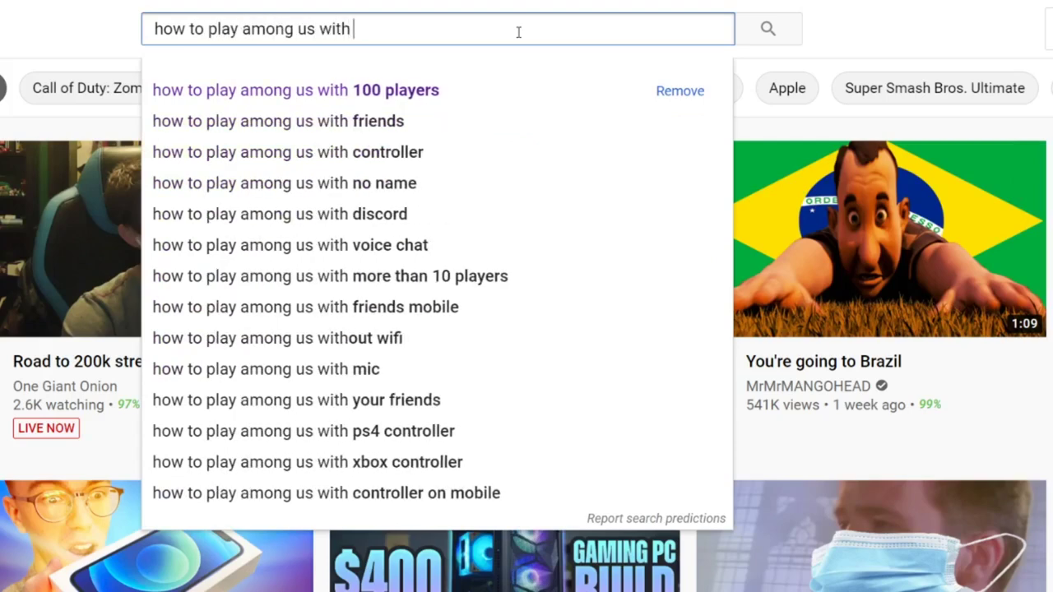
pyautogui.write('100 players')
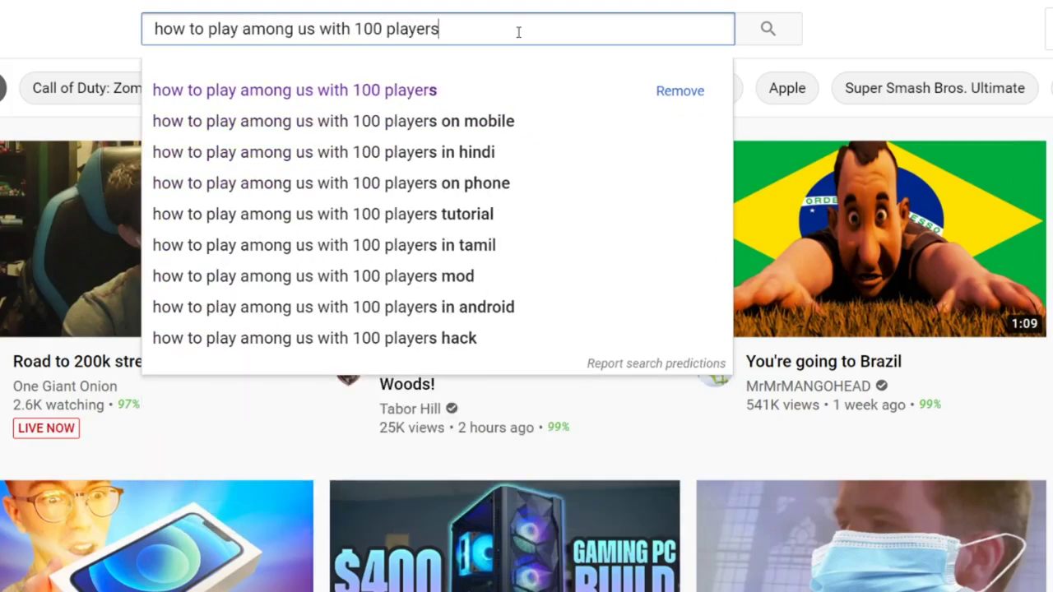
pyautogui.press('Return')
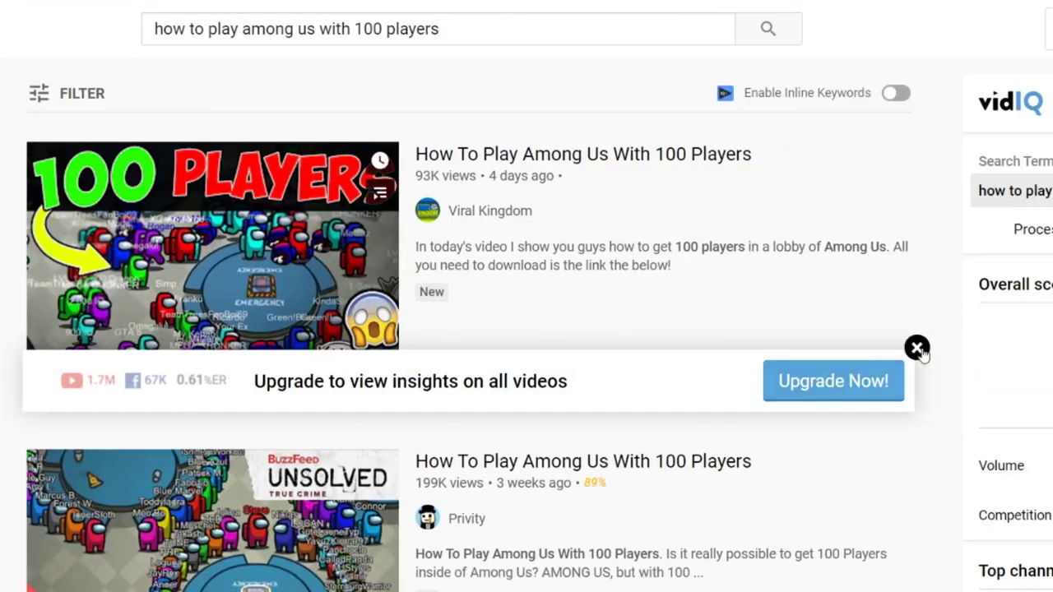
pyautogui.click(916, 348)
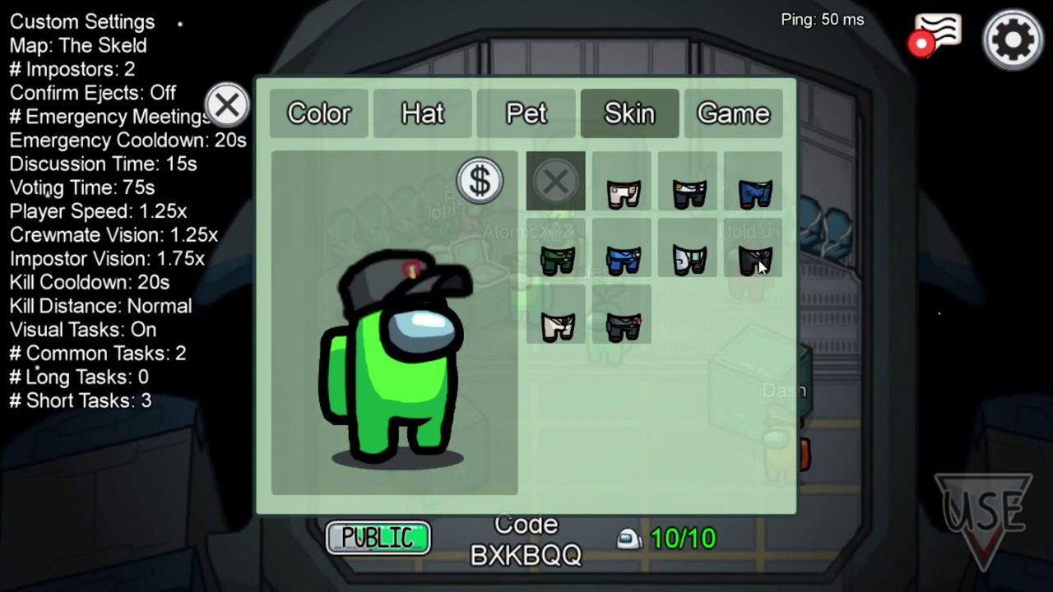
# - Dress the lime crewmate in the dark suit skin, close customization, and walk left across the lobby
pyautogui.click(754, 251)
pyautogui.click(621, 316)
pyautogui.click(238, 111)
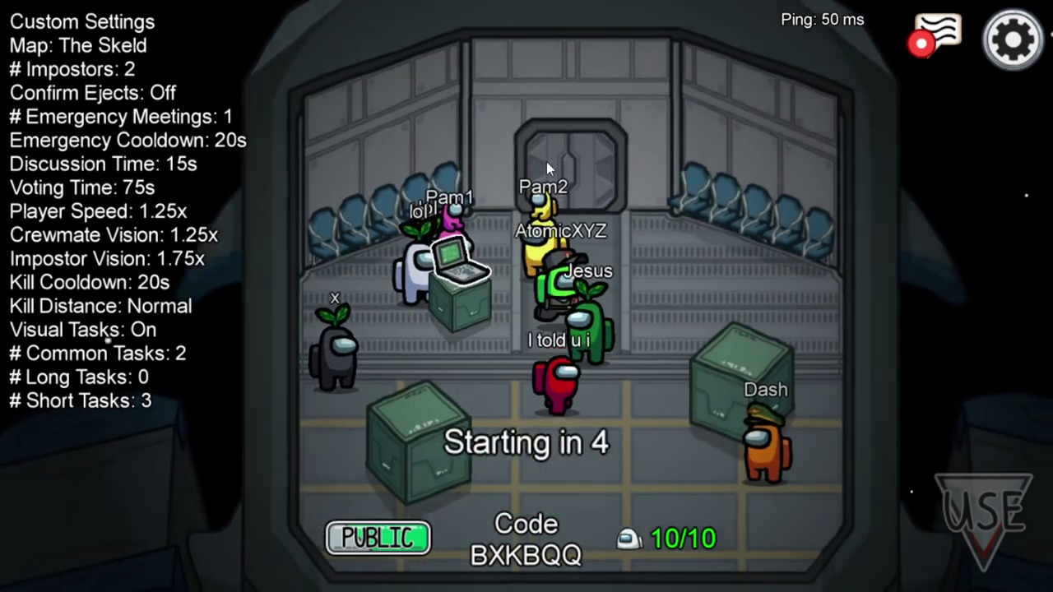
pyautogui.press('a')
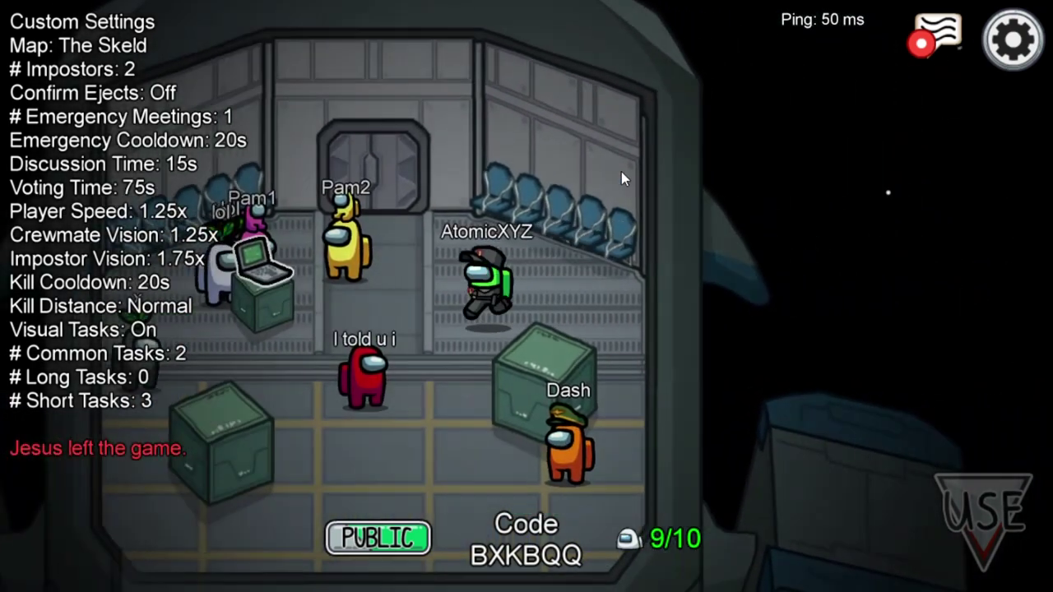
pyautogui.press('a')
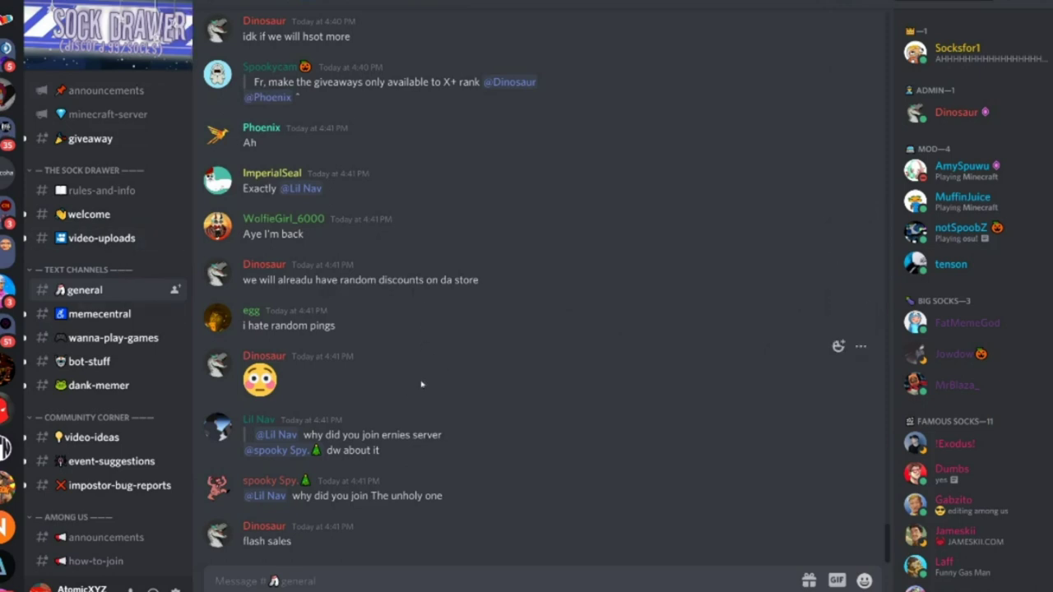
# - Look through bot-stuff and general, then open the how-to-join channel in the Among Us section
pyautogui.click(105, 368)
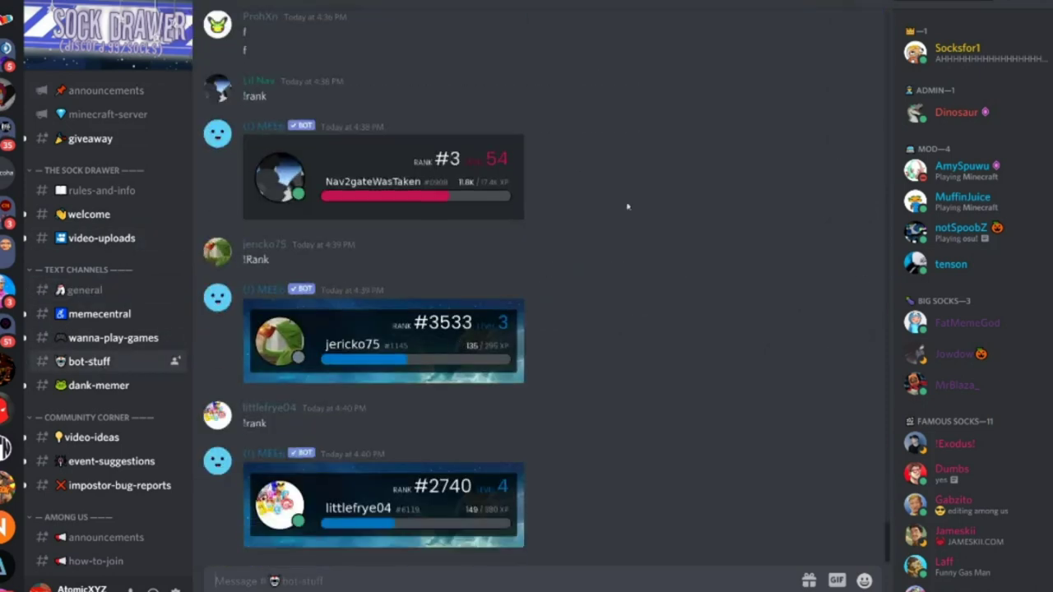
pyautogui.click(92, 292)
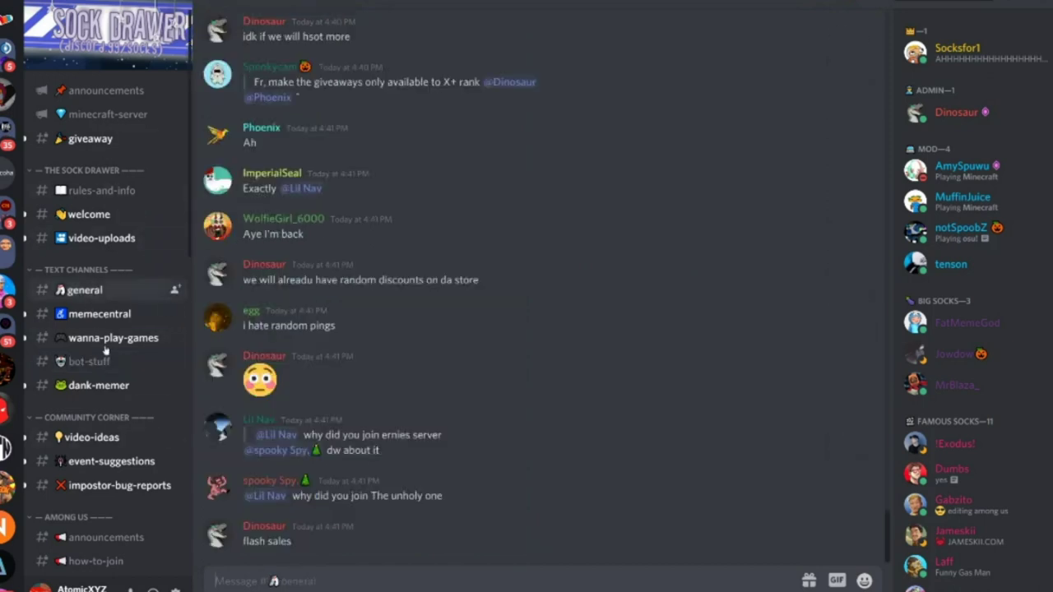
pyautogui.scroll(-5, 107, 354)
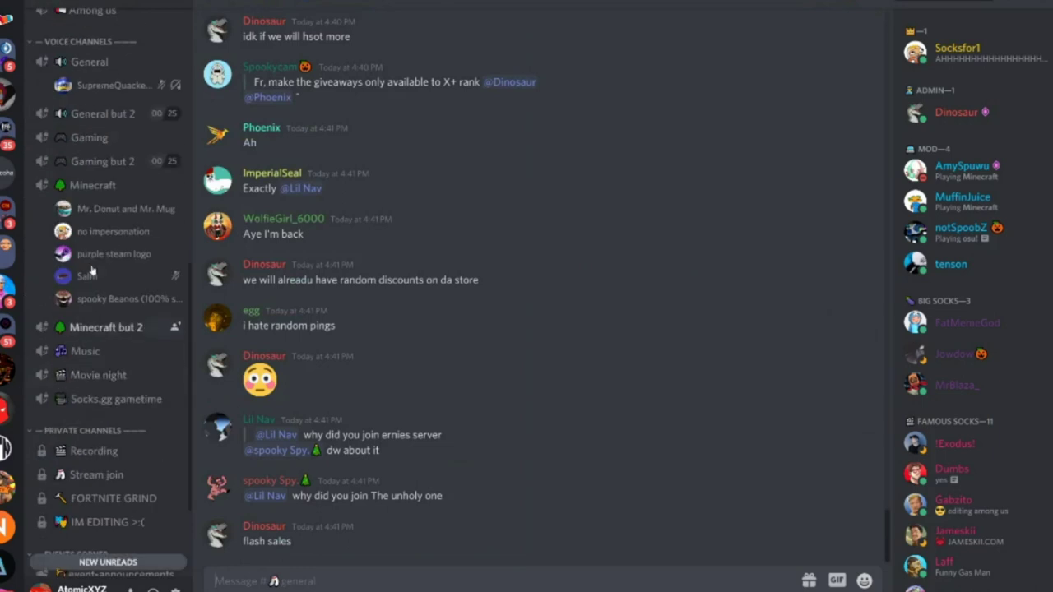
pyautogui.click(114, 244)
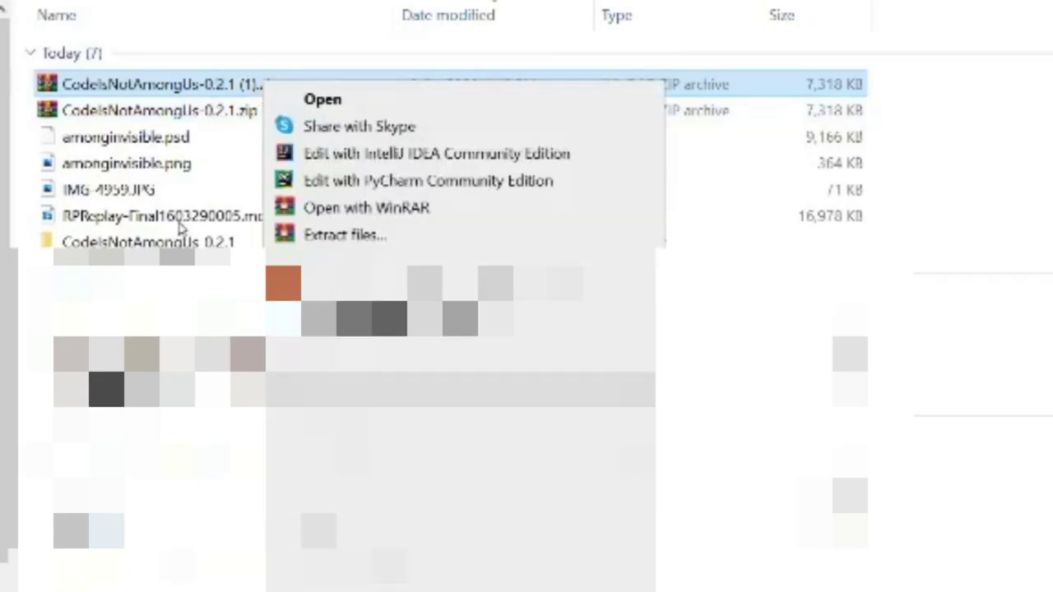
# - Delete the old extracted mod folder, then select BepInEx through winhttp.dll inside CodeIsNotAmongUs 0.2.1 (1)
pyautogui.rightClick(194, 242)
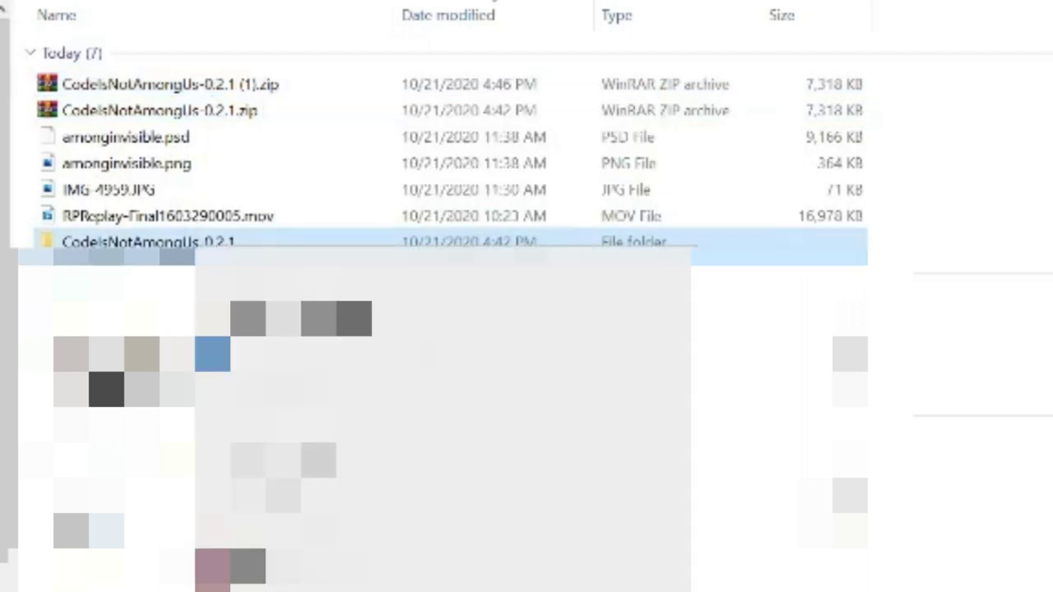
pyautogui.click(213, 283)
pyautogui.rightClick(237, 107)
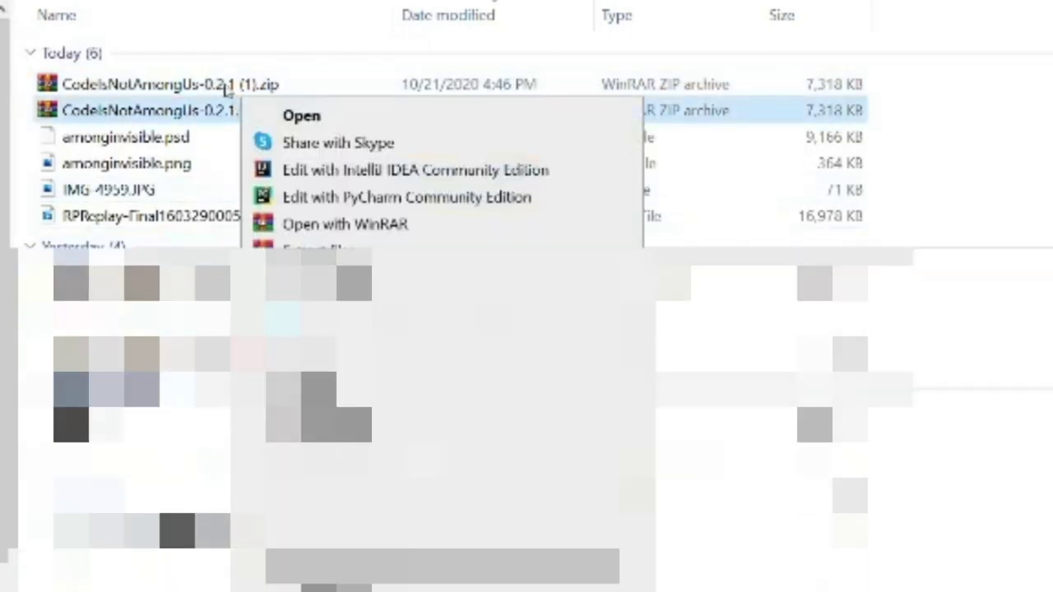
pyautogui.click(224, 84)
pyautogui.rightClick(221, 81)
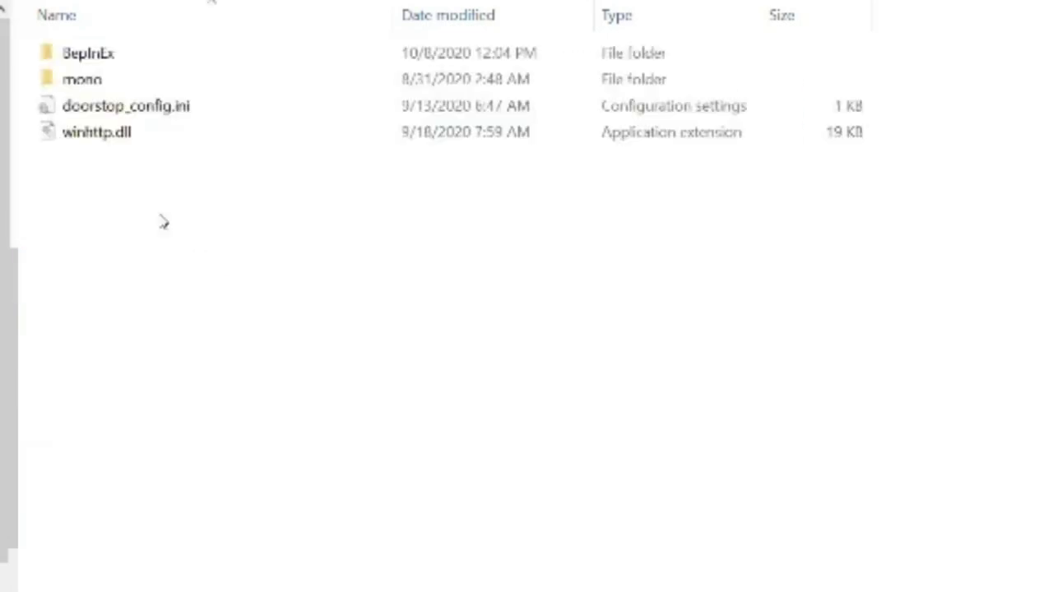
pyautogui.click(139, 62)
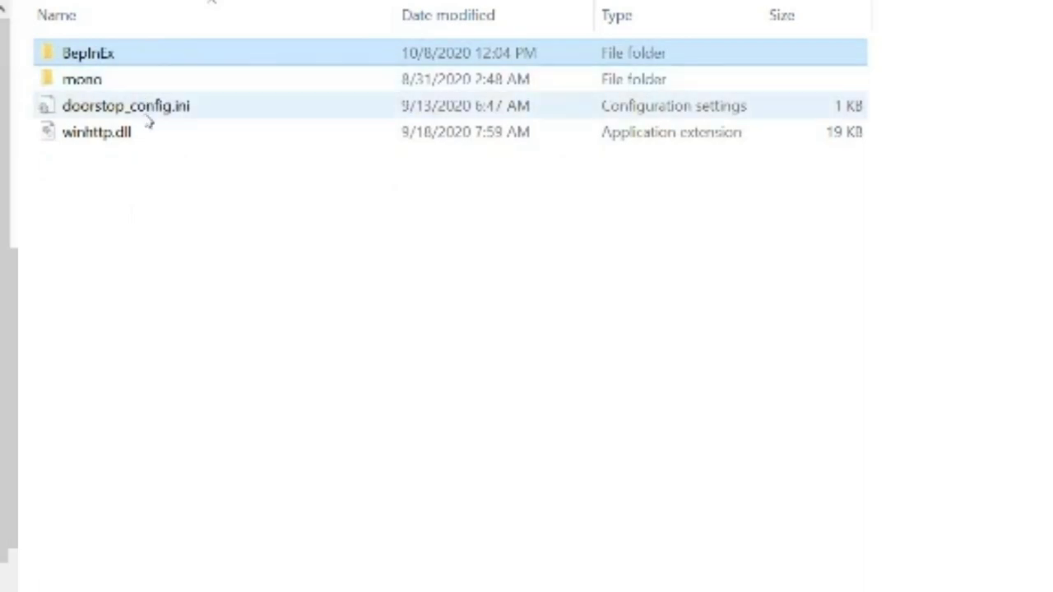
pyautogui.keyDown('shift'); pyautogui.click(184, 134); pyautogui.keyUp('shift')
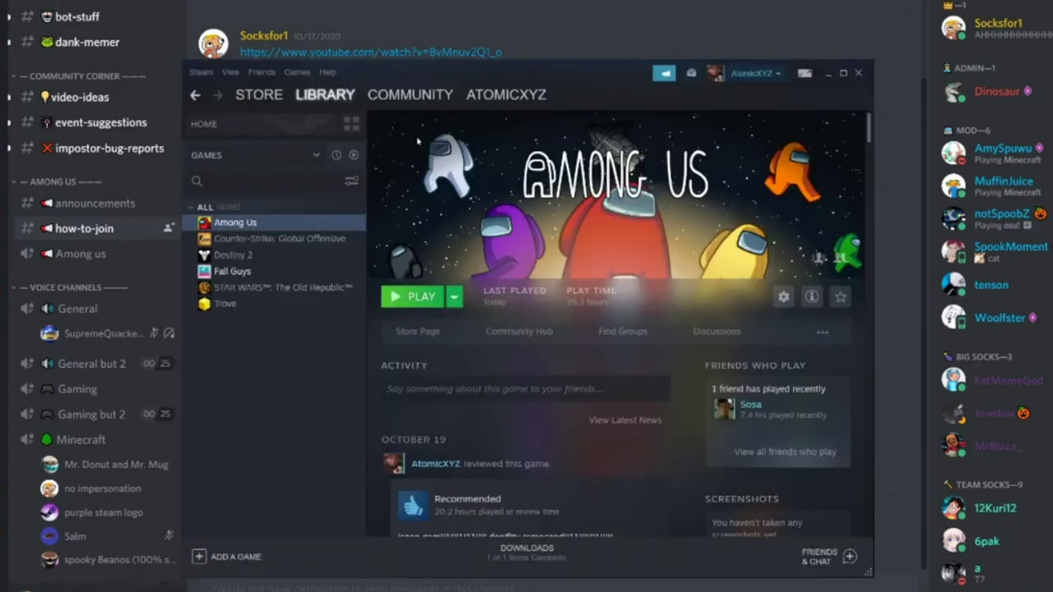
# - Open Among Us's local install folder via Manage > Browse local files
pyautogui.click(783, 298)
pyautogui.moveTo(794, 360)
pyautogui.click(699, 383)
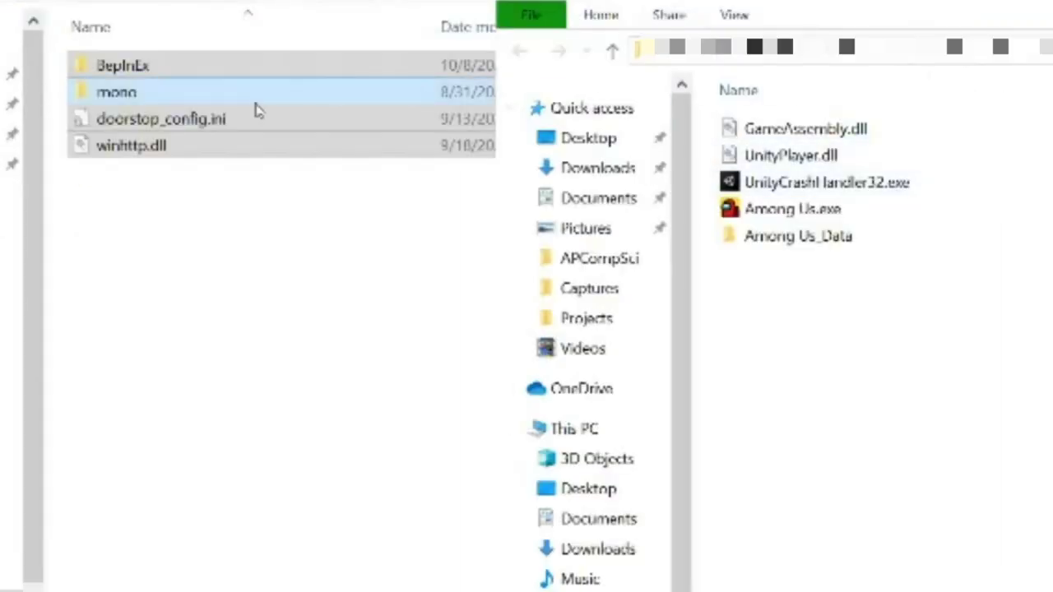
# - Drag BepInEx, mono, doorstop_config.ini and winhttp.dll into the Among Us install folder
pyautogui.moveTo(258, 107)
pyautogui.mouseDown()
pyautogui.moveTo(369, 179)
pyautogui.moveTo(860, 376)
pyautogui.mouseUp()
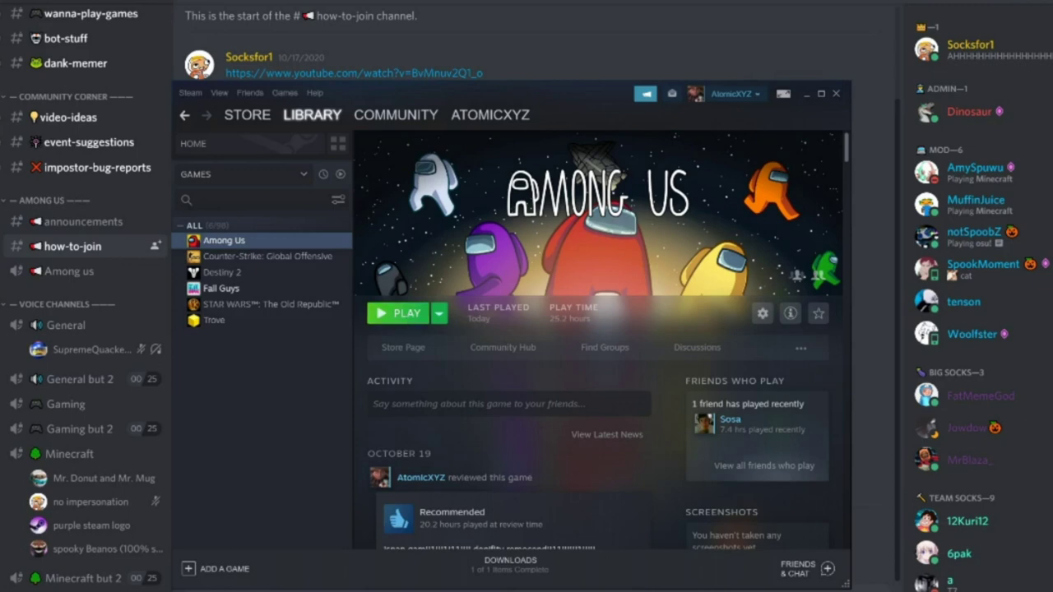
# - Start the modded Among Us with PLAY on its Steam library page
pyautogui.click(403, 313)
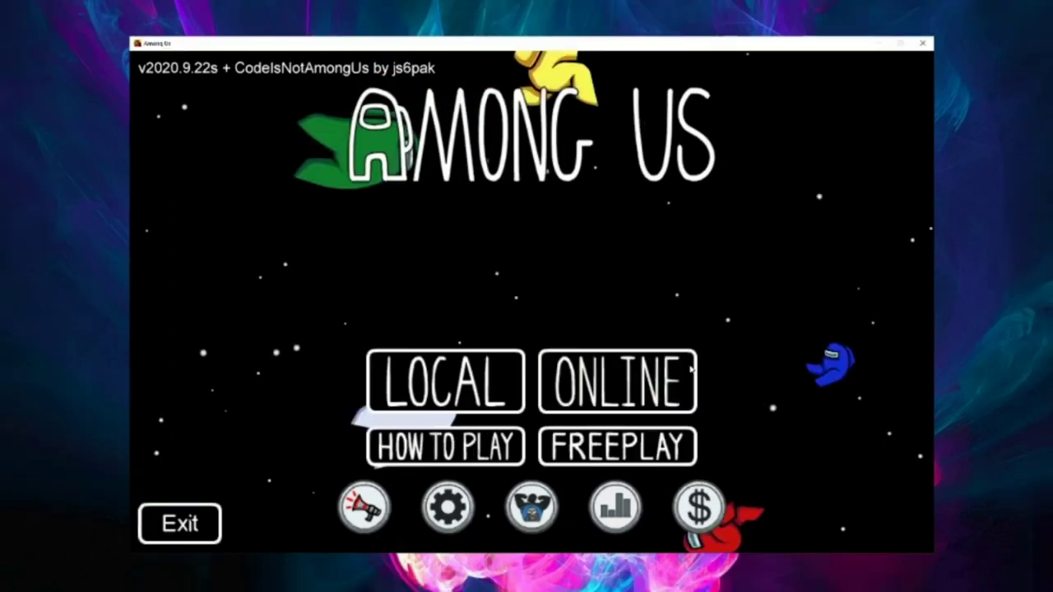
# - Go to online play and pick socks as the server region
pyautogui.click(671, 381)
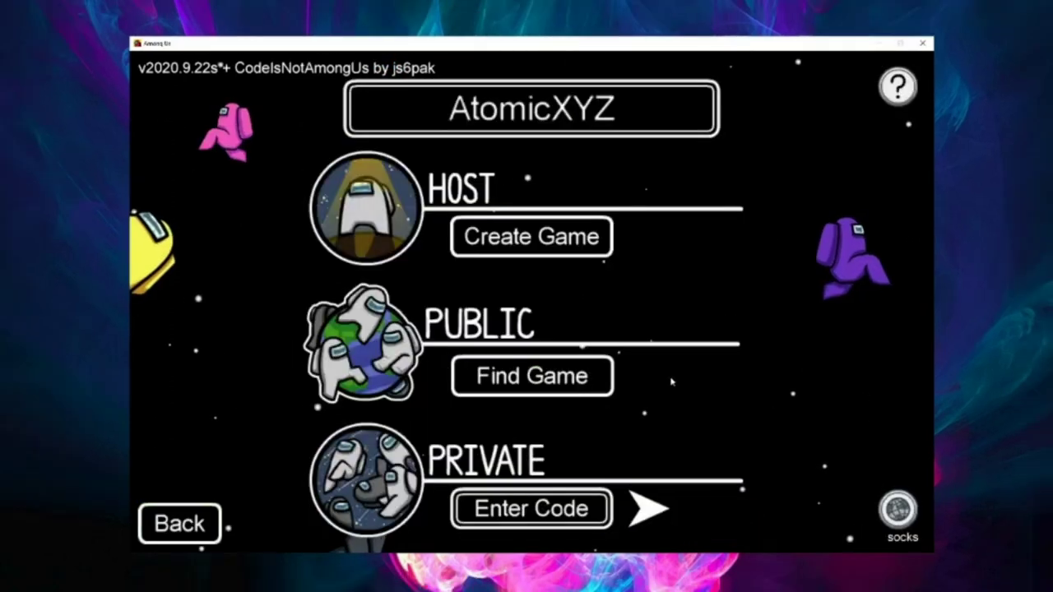
pyautogui.click(897, 509)
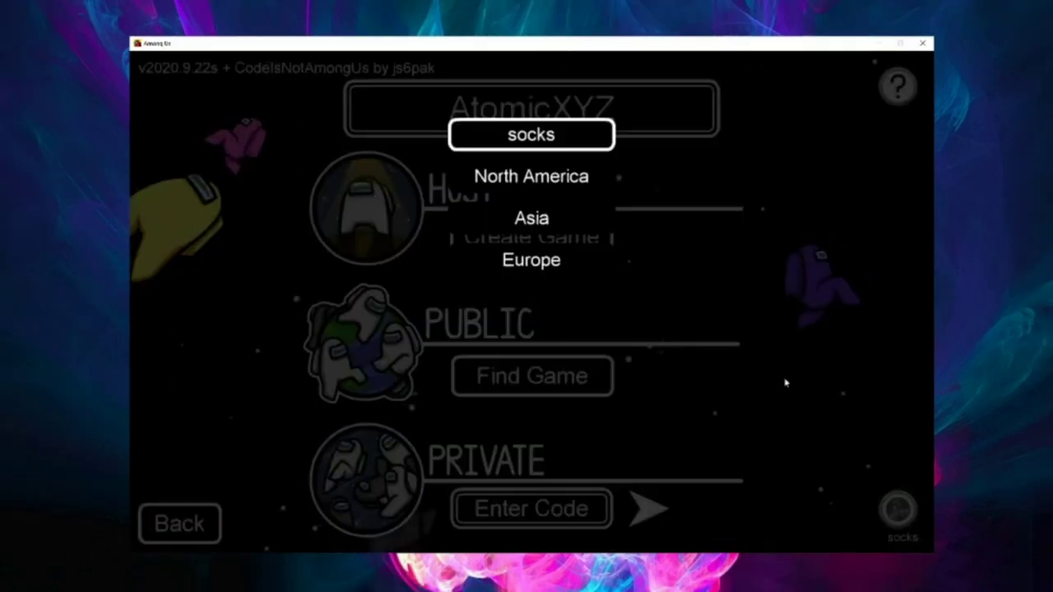
pyautogui.click(728, 258)
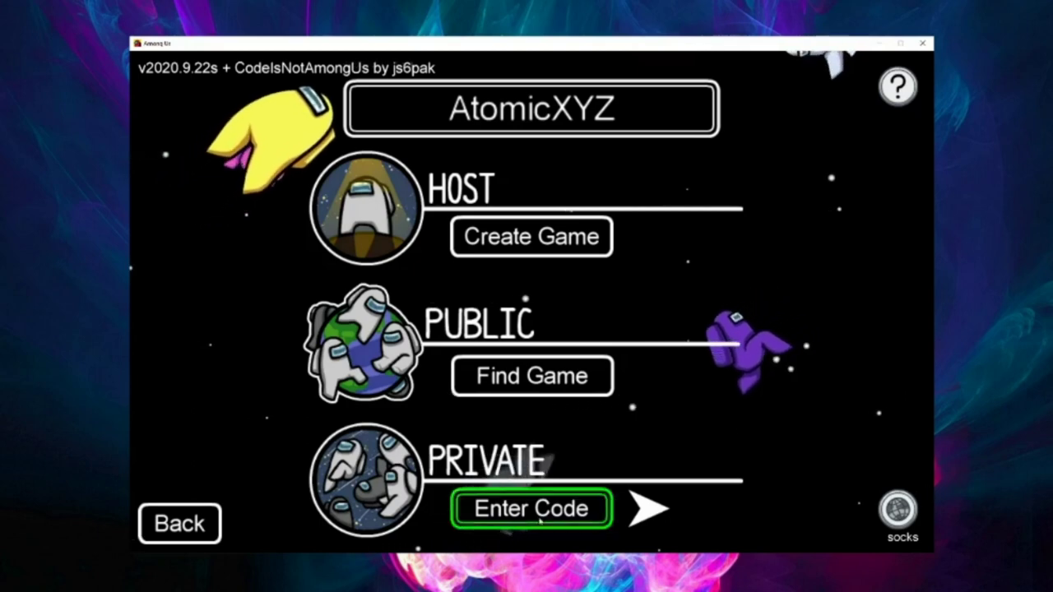